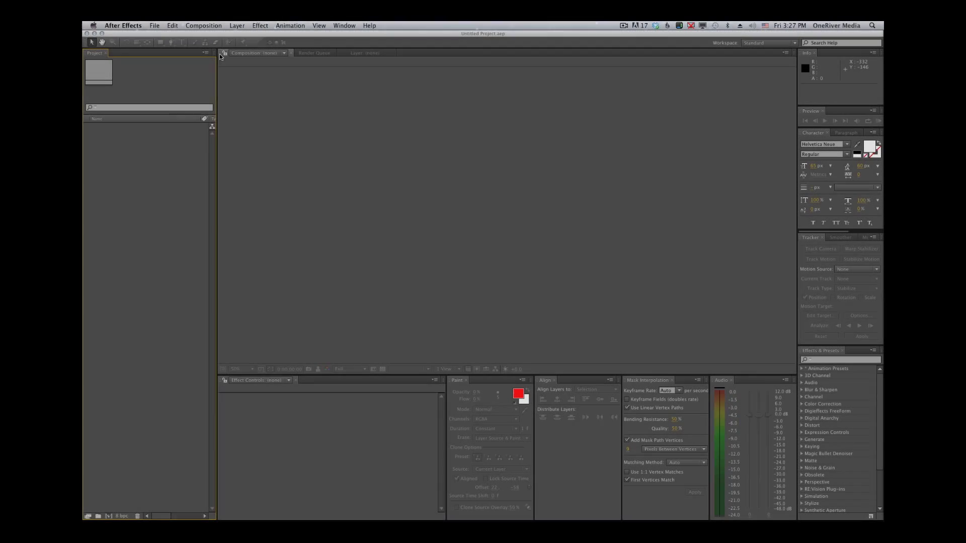
# Import the Hotel Room DNG sequence from Frame000000.dng, accepting the Camera Raw settings.
pyautogui.click(154, 25)
pyautogui.moveTo(182, 125)
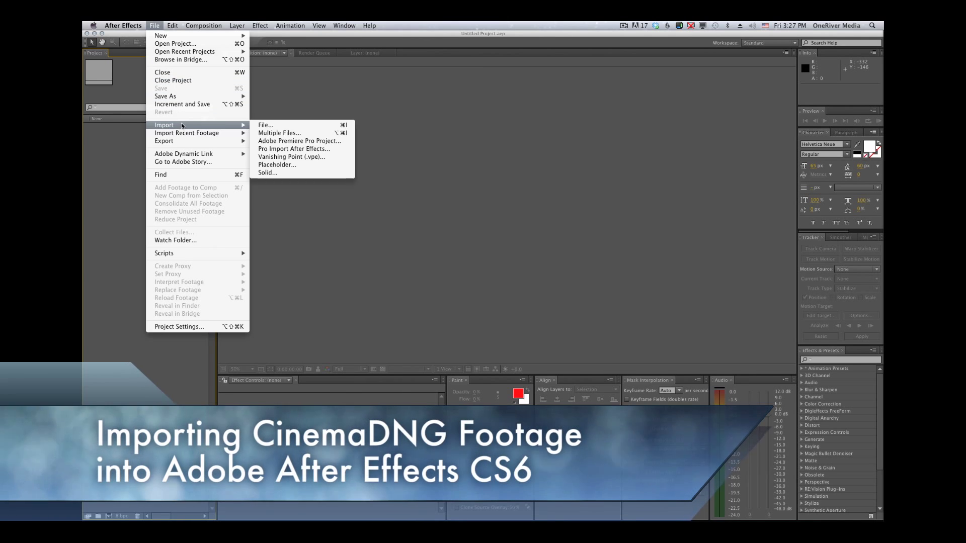
pyautogui.click(266, 125)
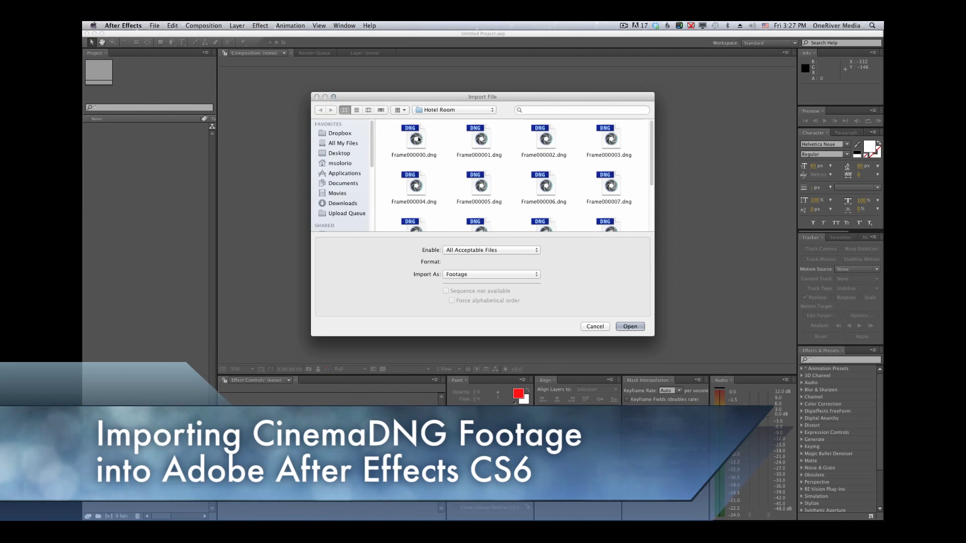
pyautogui.doubleClick(418, 139)
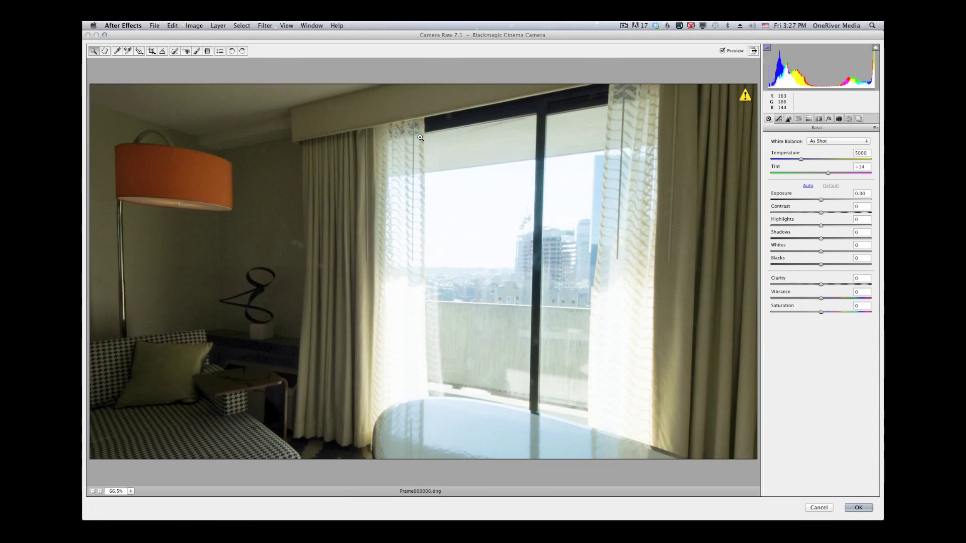
pyautogui.click(858, 507)
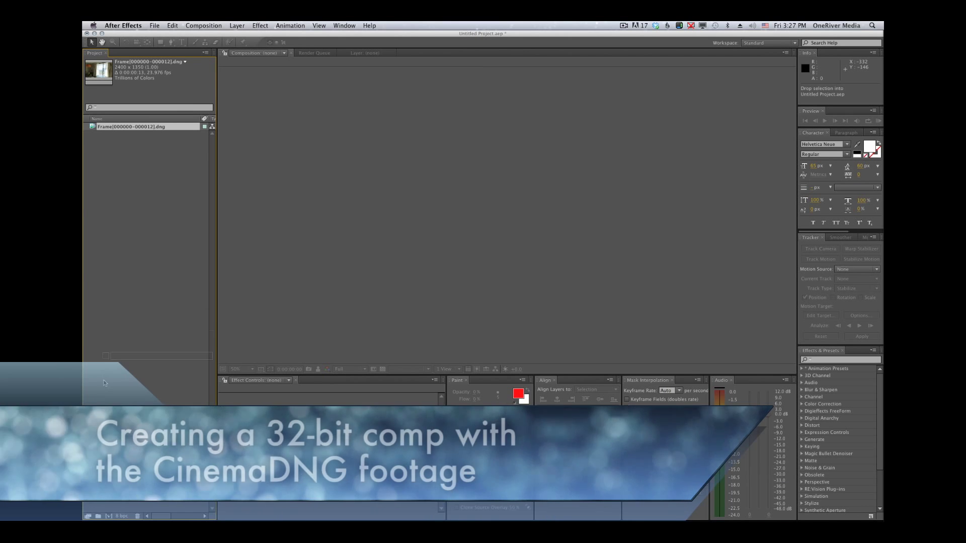
# Create the comp 'Frame' from the DNG footage and set project depth to 32 bits per channel (float).
pyautogui.moveTo(129, 126); pyautogui.dragTo(108, 518)
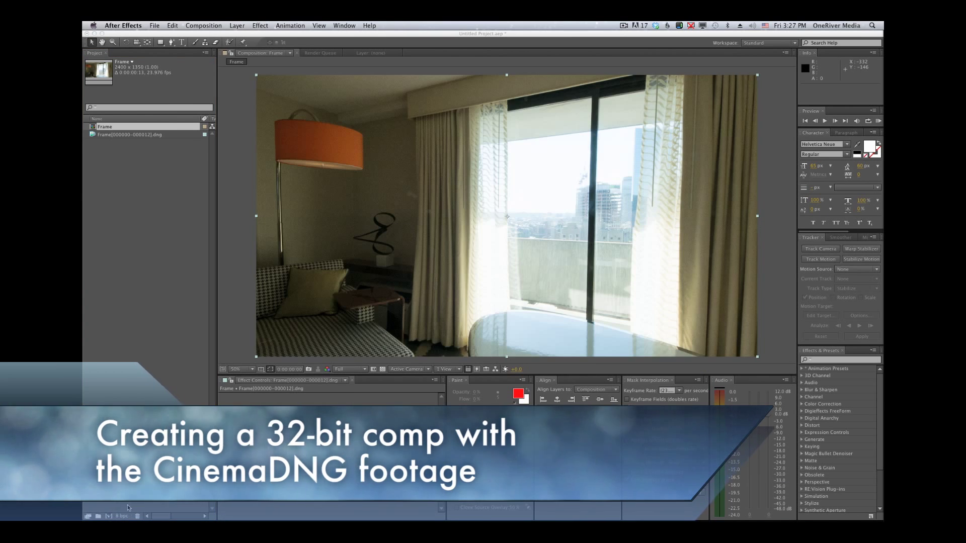
pyautogui.click(123, 517)
pyautogui.click(483, 235)
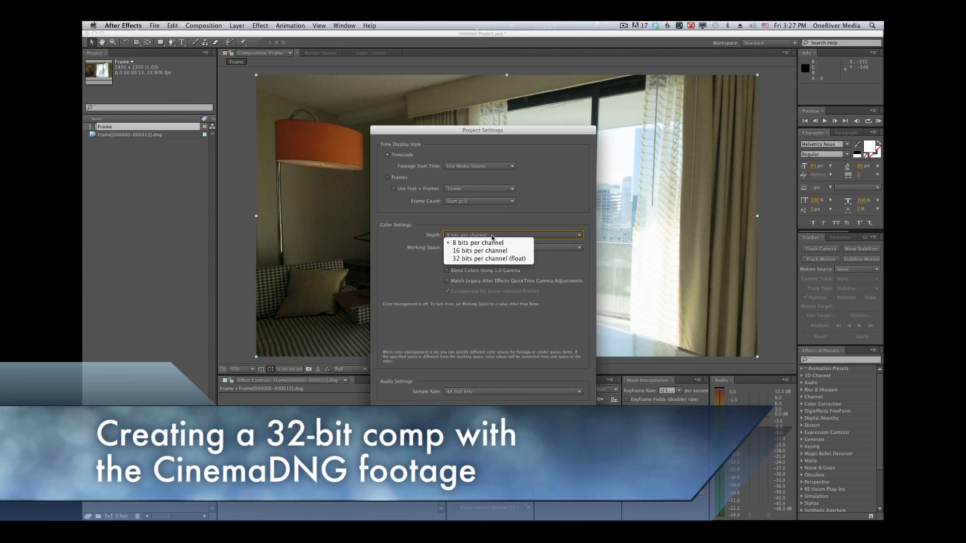
pyautogui.click(486, 259)
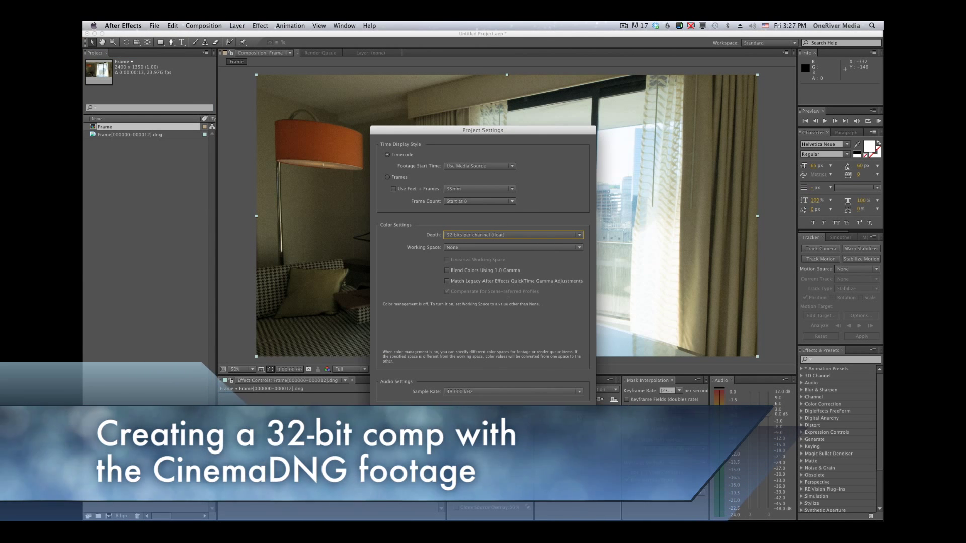
pyautogui.press('Return')
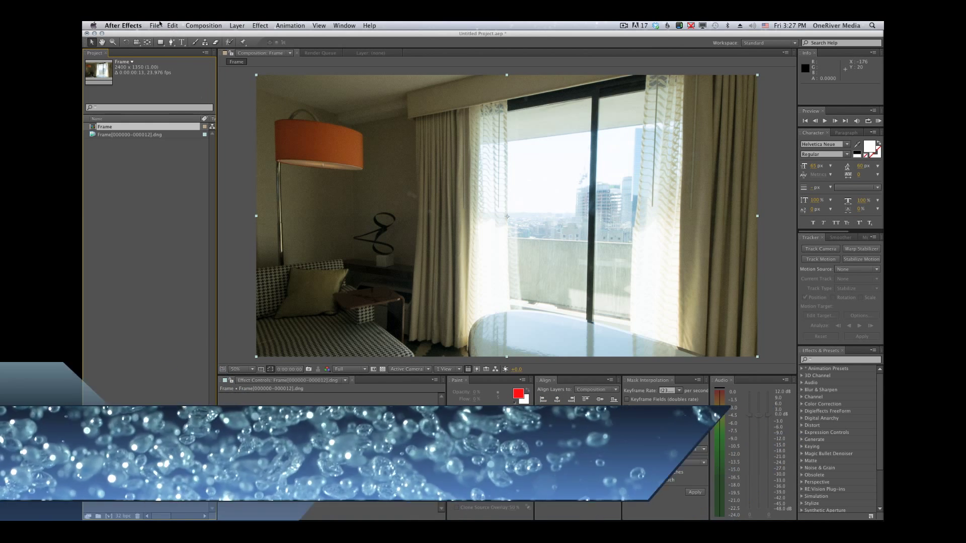
pyautogui.click(155, 25)
# Queue the Frame comp with QuickTime output using Uncompressed YUV 8 bit 4:2:2 and no resizing.
pyautogui.moveTo(171, 141)
pyautogui.click(270, 142)
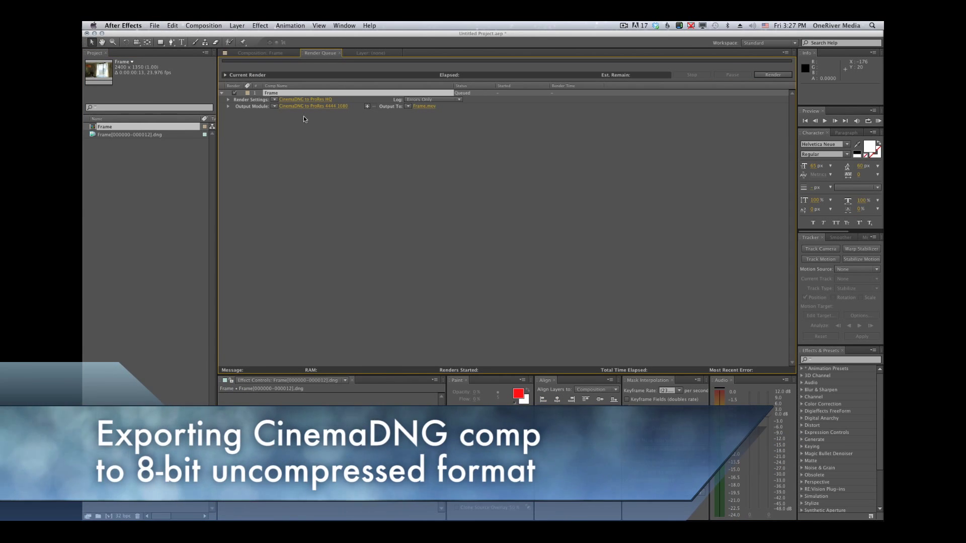
pyautogui.click(281, 106)
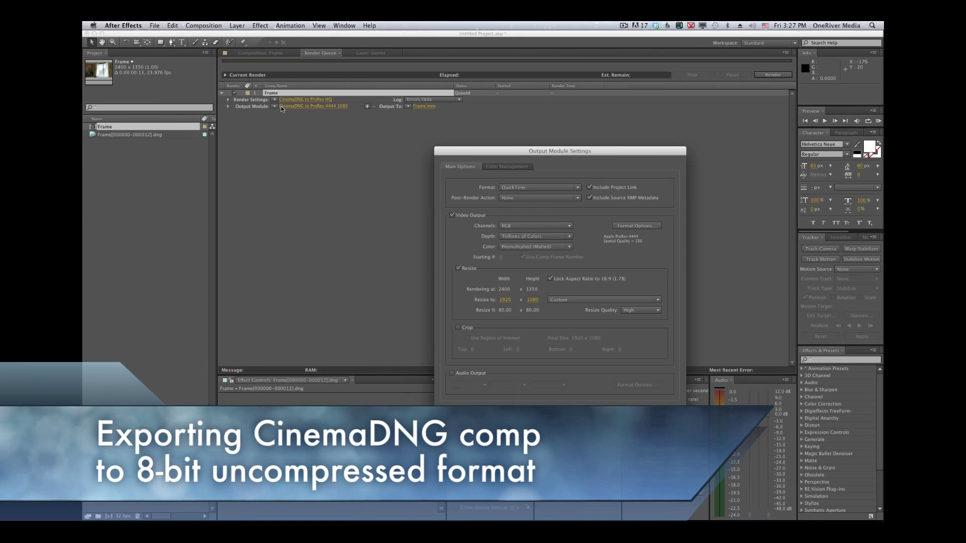
pyautogui.click(620, 227)
pyautogui.click(559, 198)
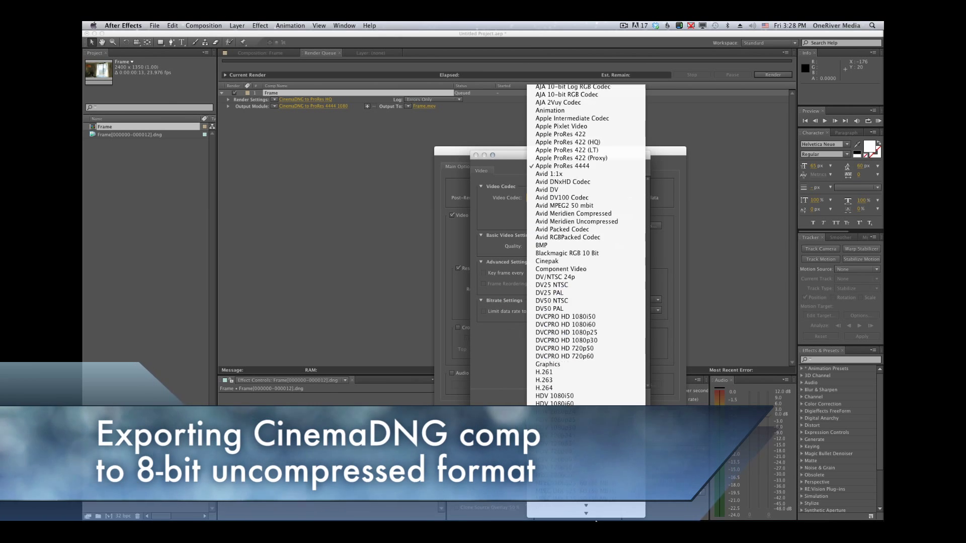
pyautogui.click(577, 332)
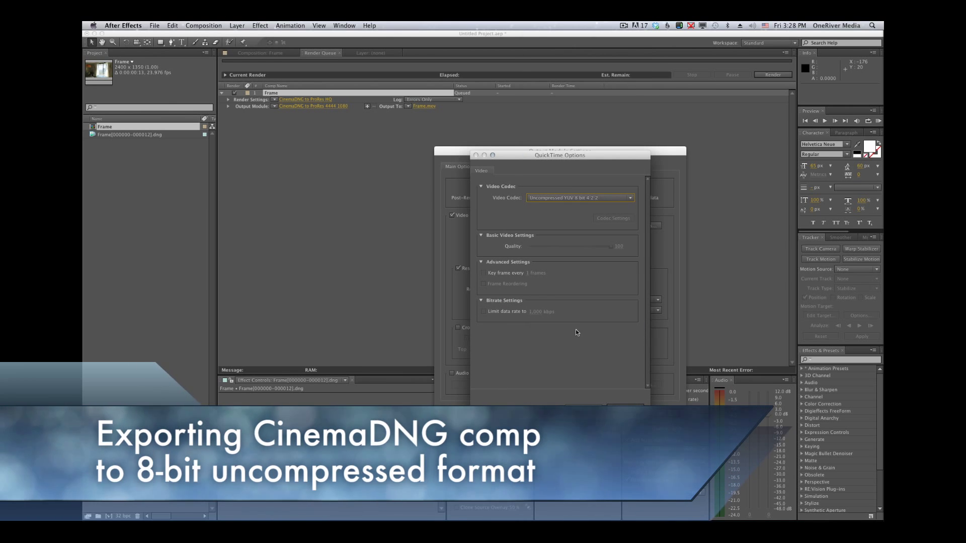
pyautogui.click(625, 408)
pyautogui.click(466, 269)
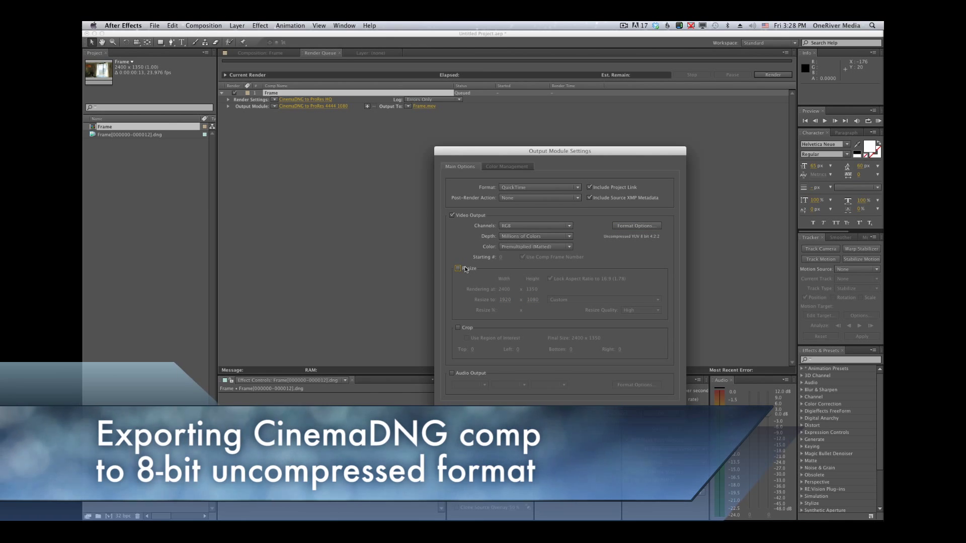
pyautogui.click(657, 416)
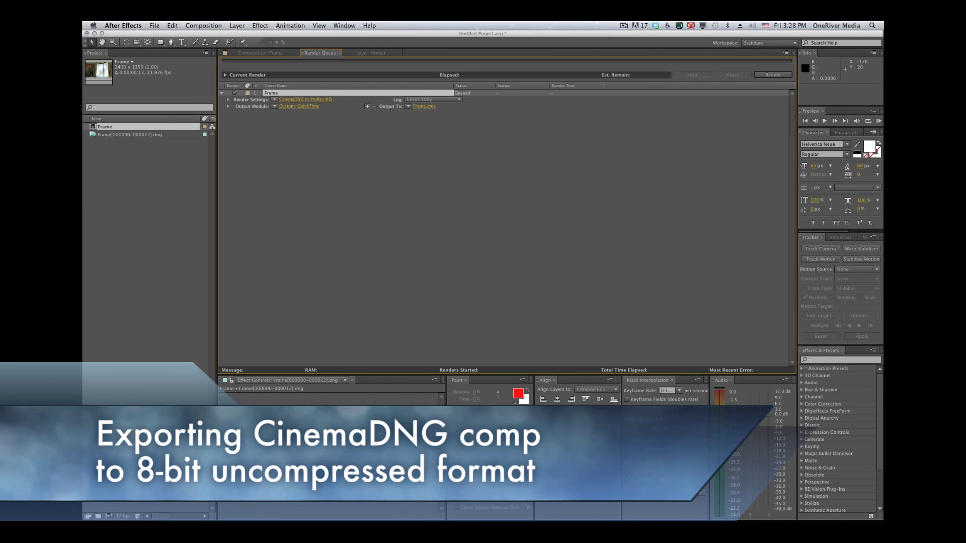
# Save the output as Hotel Room 8-bit UC.mov in the Hotel Room folder and render it.
pyautogui.click(425, 107)
pyautogui.click(460, 150)
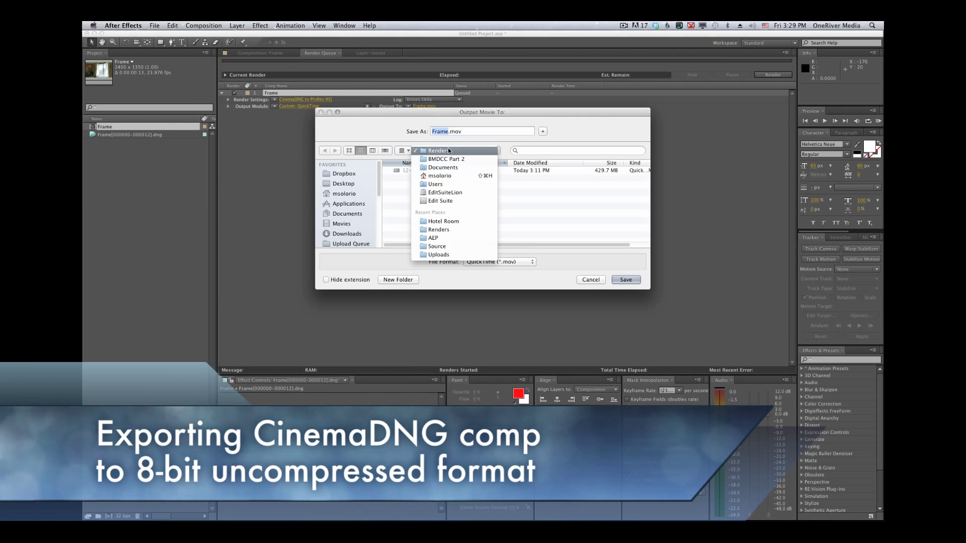
pyautogui.click(447, 223)
pyautogui.write('Hotel Room 8-bit UC')
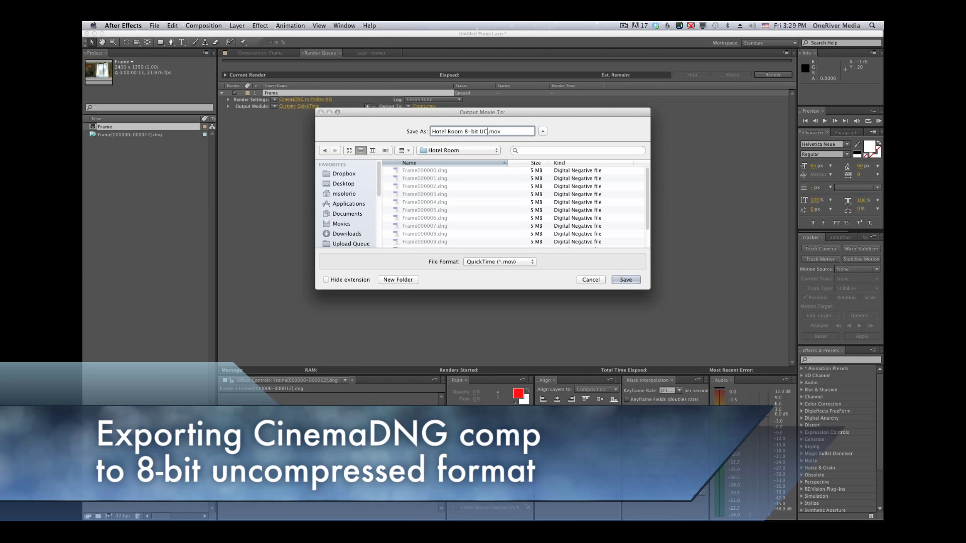
pyautogui.press('Return')
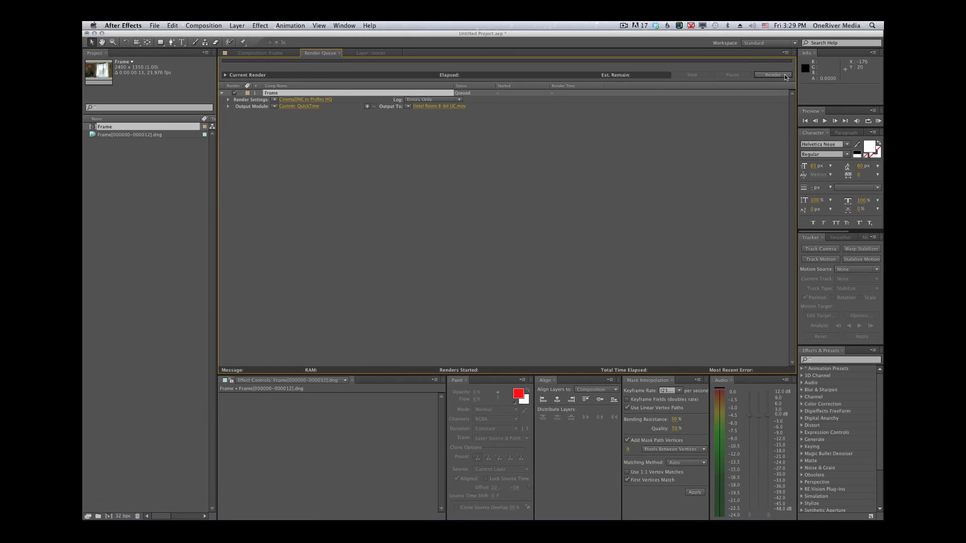
pyautogui.click(783, 75)
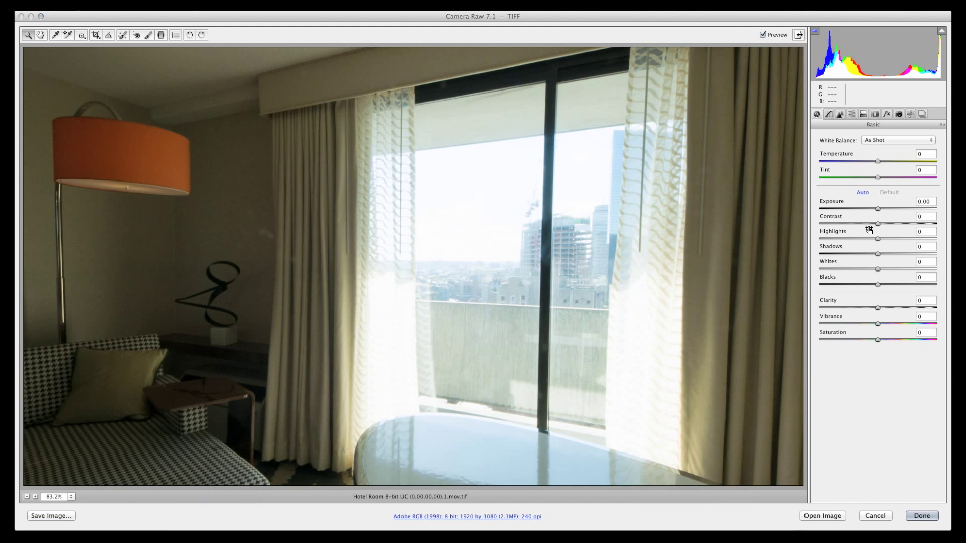
# Push the 8-bit frame's Exposure up to about +3.85, then pull it back down.
pyautogui.moveTo(881, 210); pyautogui.dragTo(924, 212)
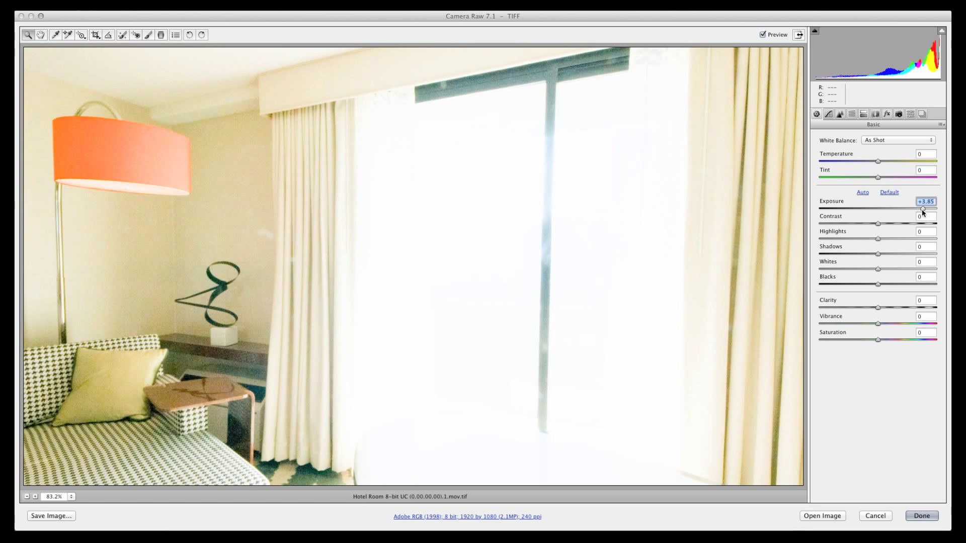
pyautogui.moveTo(922, 210); pyautogui.dragTo(839, 217)
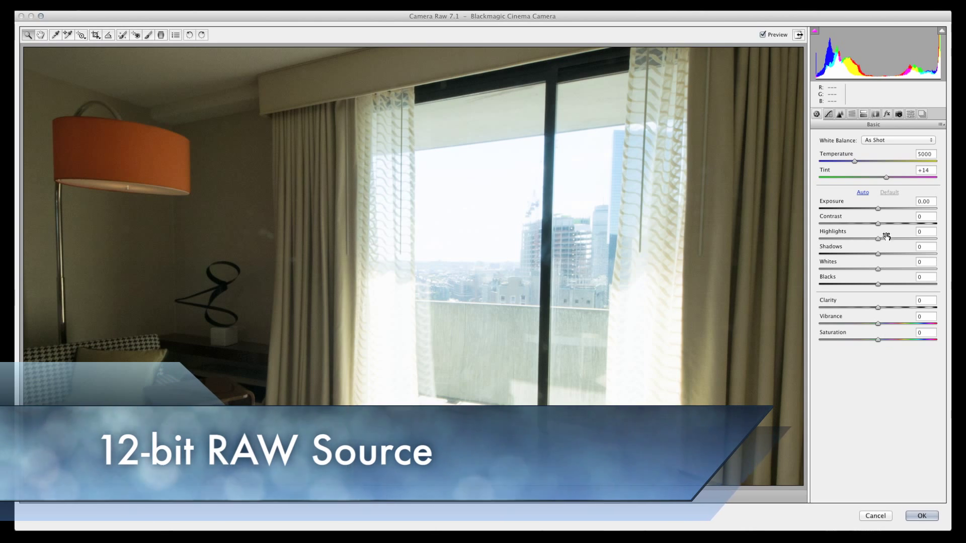
pyautogui.click(878, 208)
pyautogui.moveTo(879, 209)
pyautogui.mouseDown()
pyautogui.moveTo(926, 213)
pyautogui.moveTo(878, 211)
pyautogui.mouseUp()
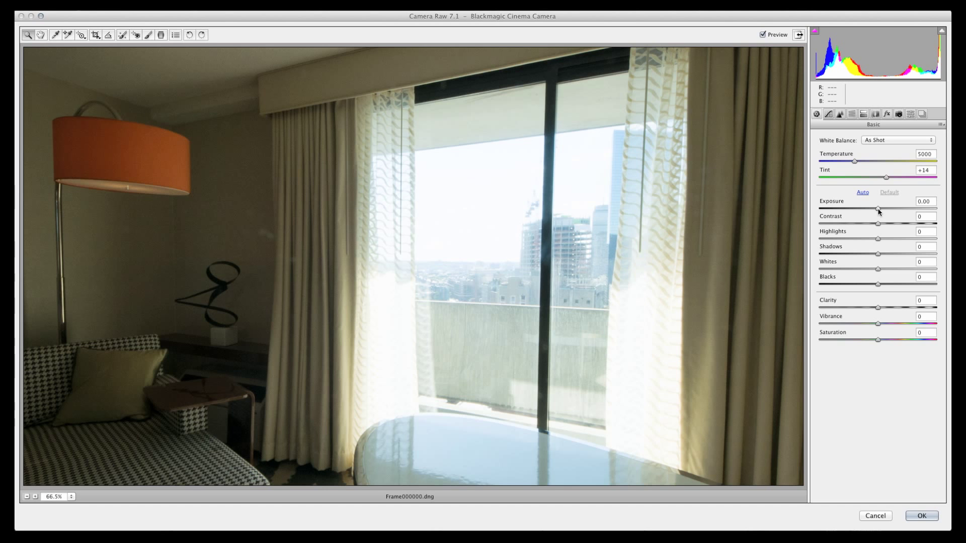
pyautogui.moveTo(878, 208); pyautogui.dragTo(833, 213)
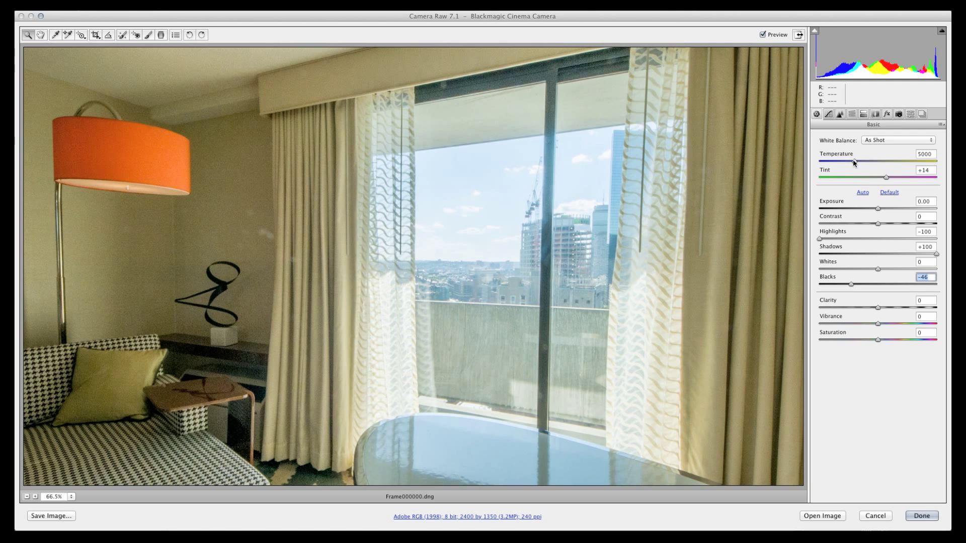
# Recover highlights, lift shadows, and raise Luminance noise reduction to 71.
pyautogui.moveTo(853, 159); pyautogui.dragTo(861, 161)
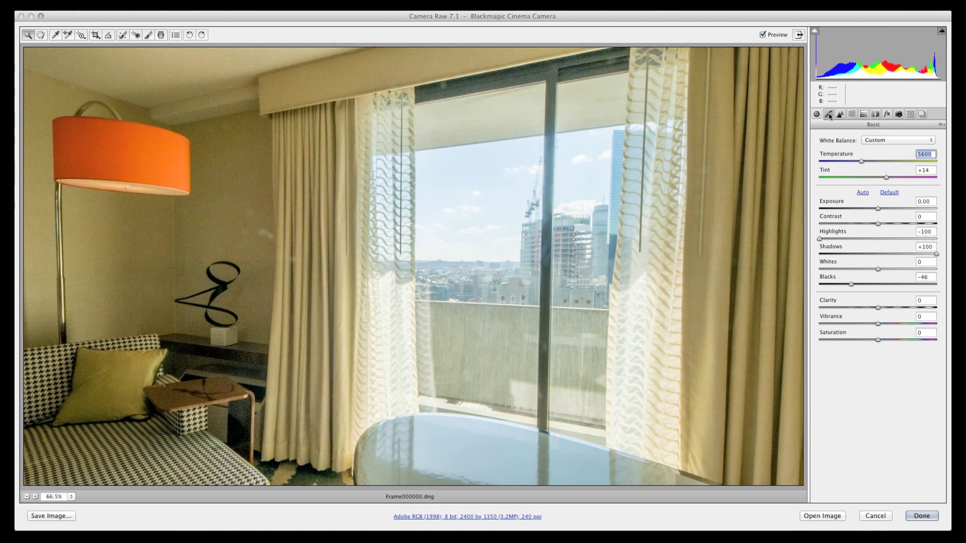
pyautogui.click(828, 114)
pyautogui.click(839, 115)
pyautogui.moveTo(825, 242); pyautogui.dragTo(903, 241)
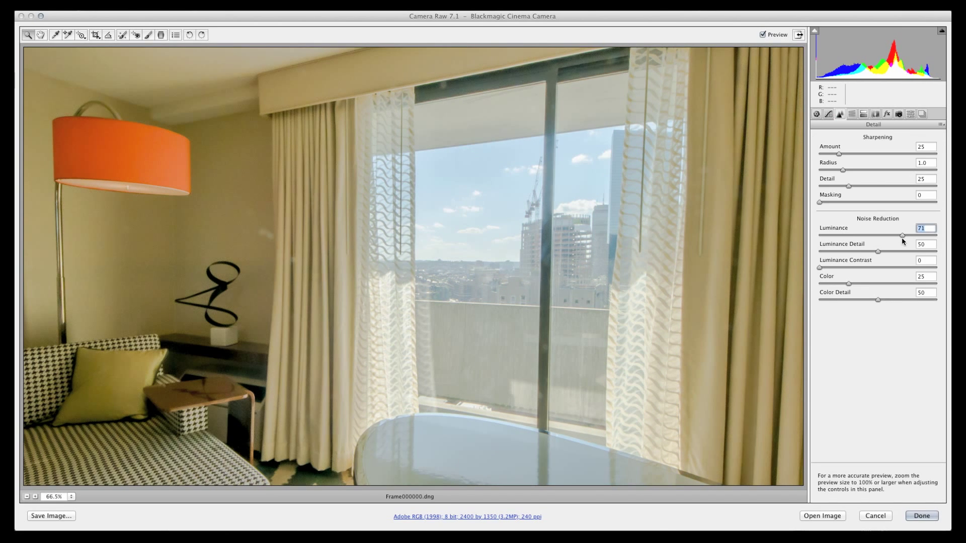
pyautogui.moveTo(848, 284); pyautogui.dragTo(938, 269)
# Adjust HSL saturation and luminance, darkening Blues to -63 and Aquas to -43.
pyautogui.click(863, 115)
pyautogui.click(846, 153)
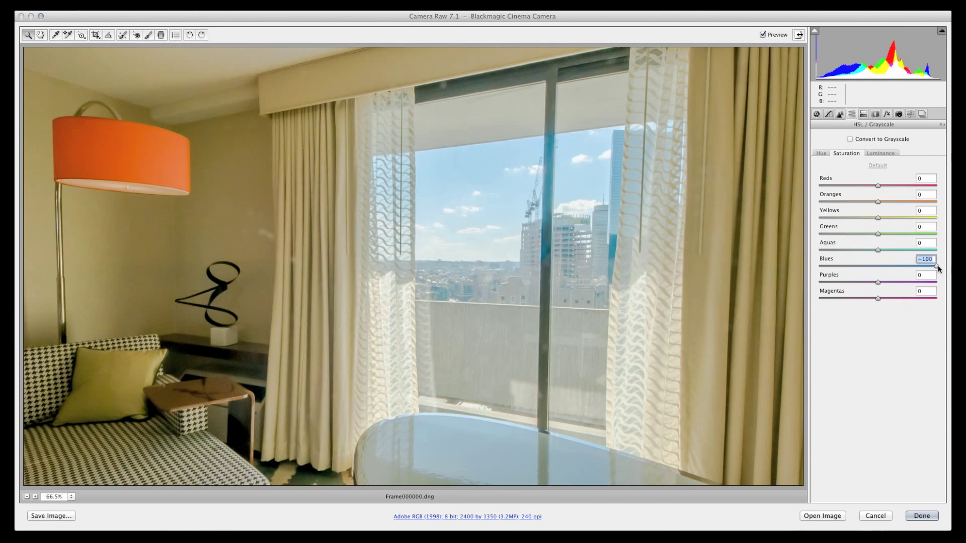
pyautogui.moveTo(878, 202); pyautogui.dragTo(901, 201)
pyautogui.click(880, 153)
pyautogui.moveTo(878, 265); pyautogui.dragTo(841, 266)
pyautogui.moveTo(877, 250); pyautogui.dragTo(852, 250)
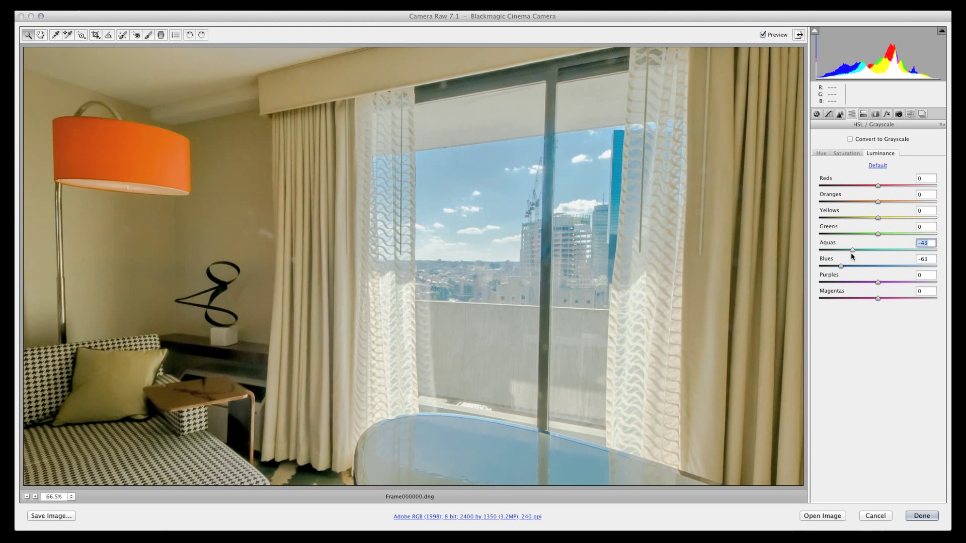
pyautogui.moveTo(878, 202); pyautogui.dragTo(901, 201)
# Add manual lens vignetting with an amount of +54.
pyautogui.click(875, 114)
pyautogui.click(868, 135)
pyautogui.moveTo(878, 266); pyautogui.dragTo(854, 280)
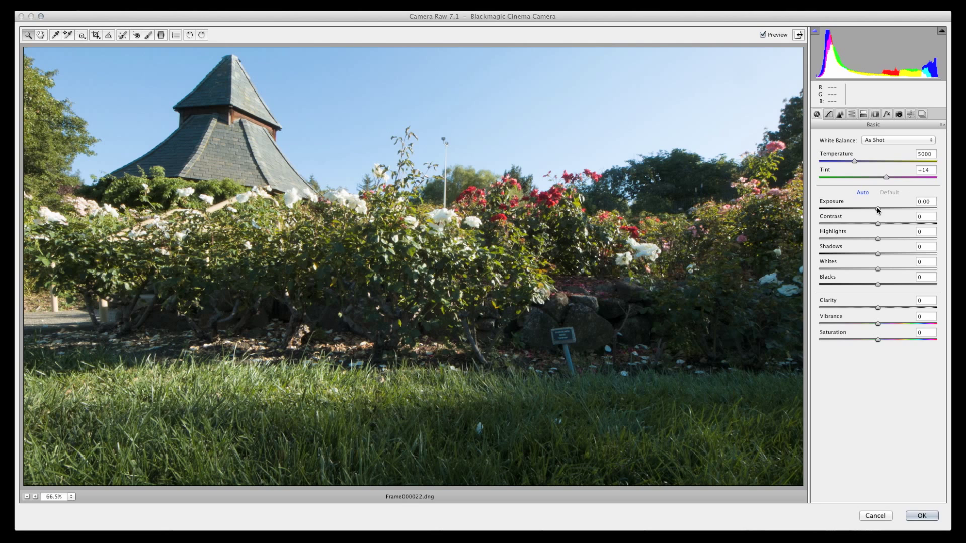
# Set Exposure -3.55, Highlights and Shadows +100, Whites +32, Clarity +27, Vibrance +28.
pyautogui.moveTo(877, 208); pyautogui.dragTo(836, 208)
pyautogui.moveTo(878, 239); pyautogui.dragTo(936, 239)
pyautogui.moveTo(878, 254); pyautogui.dragTo(896, 269)
pyautogui.moveTo(878, 307); pyautogui.dragTo(893, 307)
pyautogui.moveTo(877, 323); pyautogui.dragTo(894, 323)
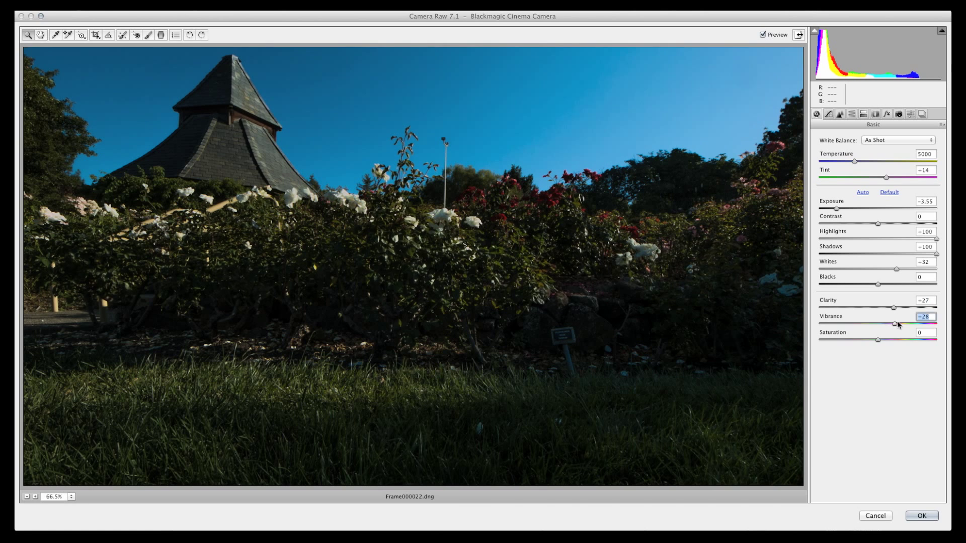
pyautogui.moveTo(854, 161); pyautogui.dragTo(888, 178)
# Raise tone curve Highlights to +42, darken Blues to -58, and tint shadows hue 227, saturation 60.
pyautogui.click(828, 114)
pyautogui.moveTo(878, 291); pyautogui.dragTo(844, 266)
pyautogui.click(863, 114)
pyautogui.click(875, 114)
pyautogui.moveTo(819, 229); pyautogui.dragTo(886, 250)
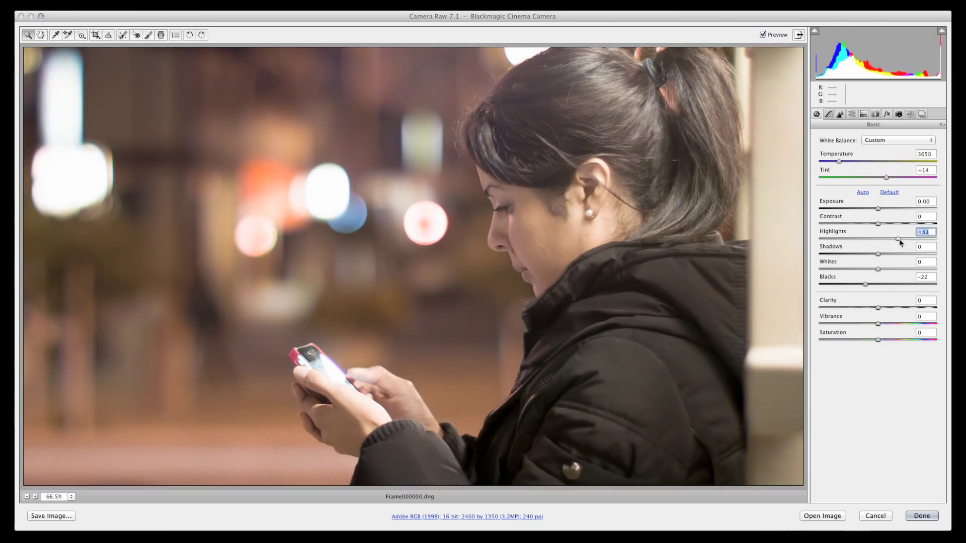
# Drag the night portrait's Highlights slider to +100.
pyautogui.moveTo(898, 238); pyautogui.dragTo(937, 236)
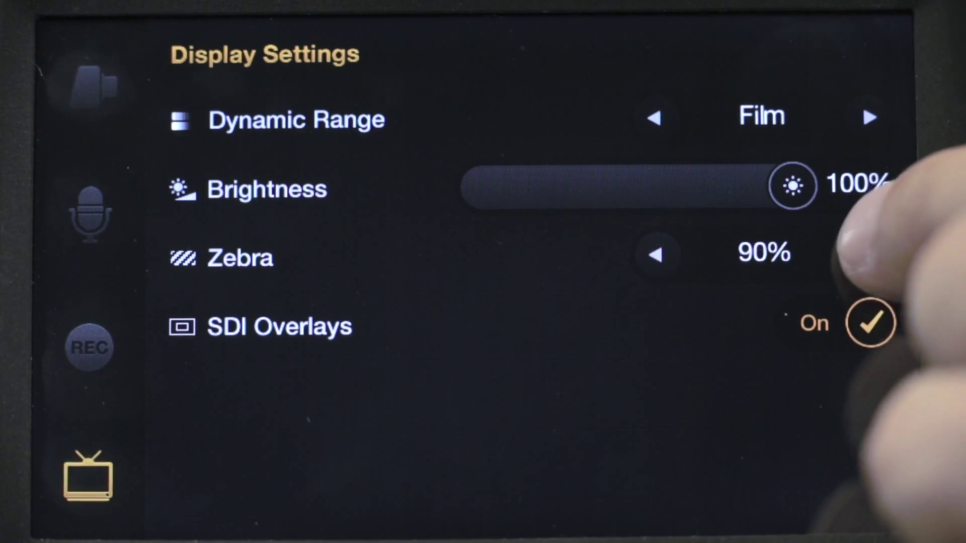
# Raise the zebra exposure level by one step.
pyautogui.click(869, 255)
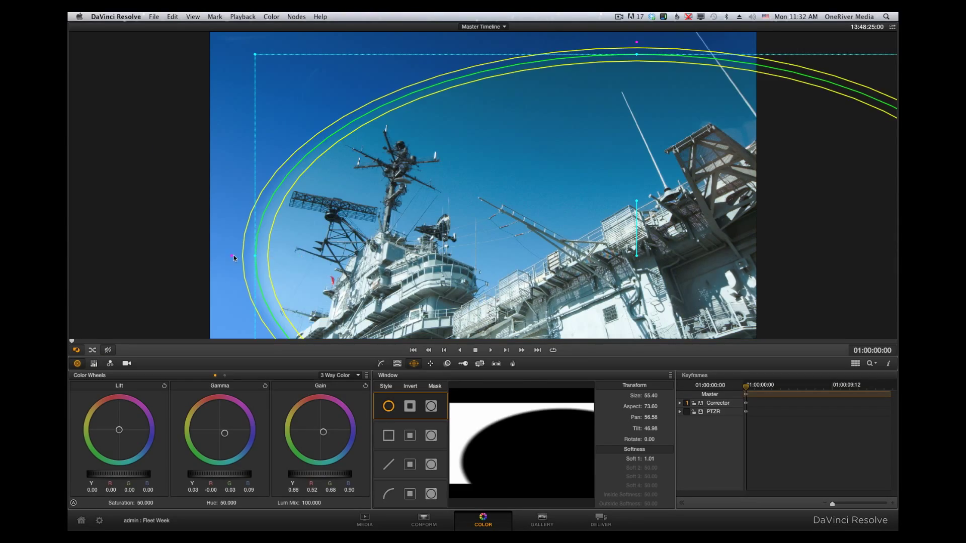